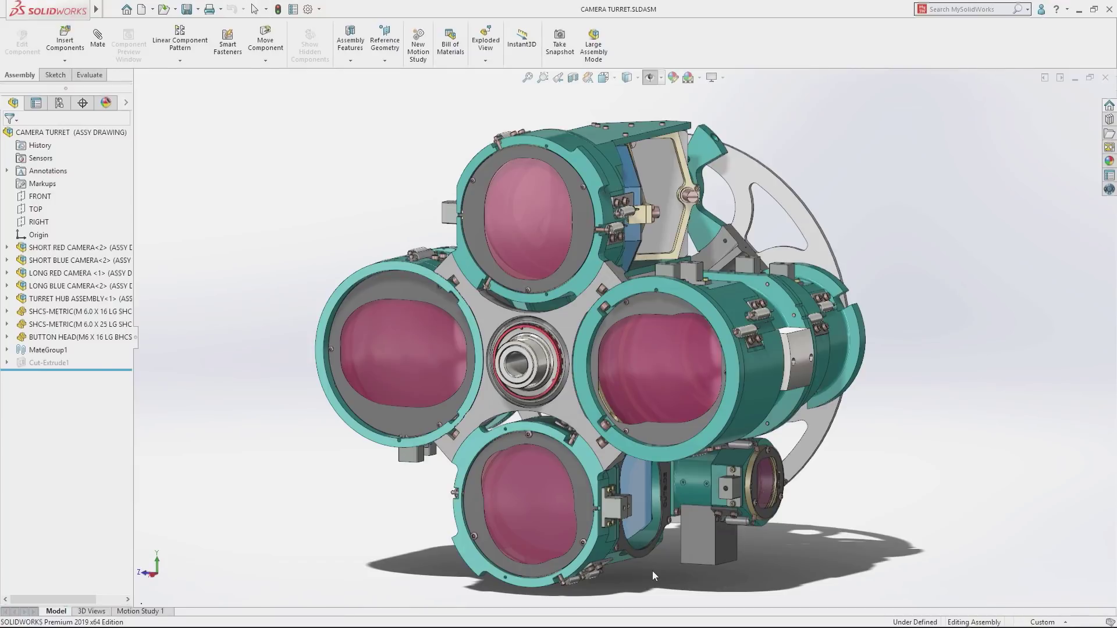
Orbit the turret assembly to the wheel side and select the turret axle shaft.
middle_click_drag(652, 571, 627, 573)
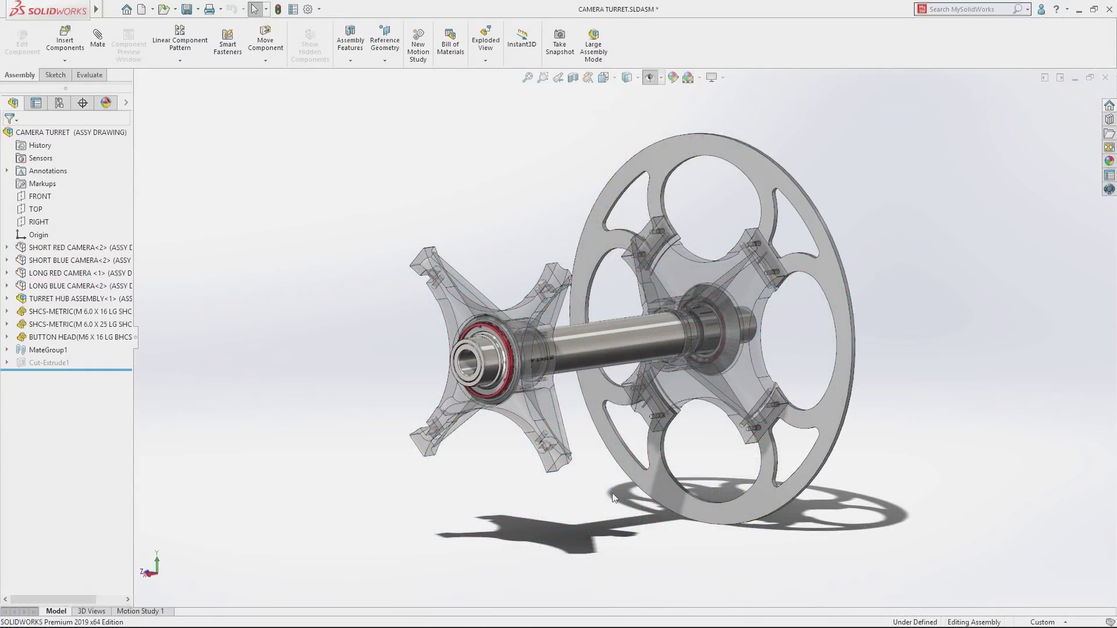
left_click(598, 346)
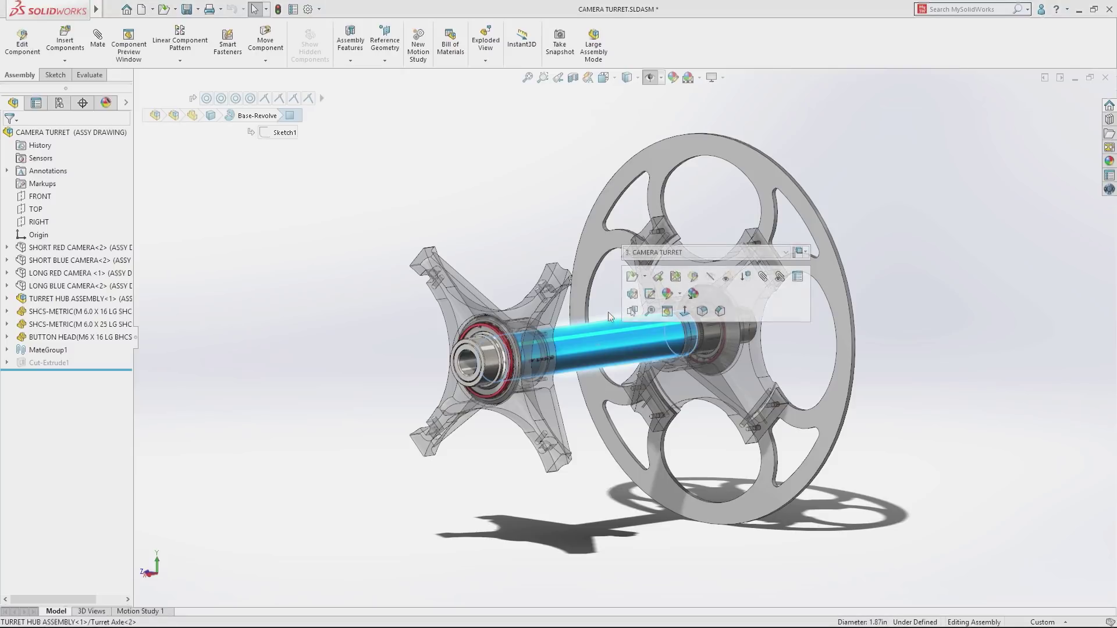
Open Turret Axle.SLDPRT and review its saved Top, Right section and ISO annotated views.
left_click(632, 278)
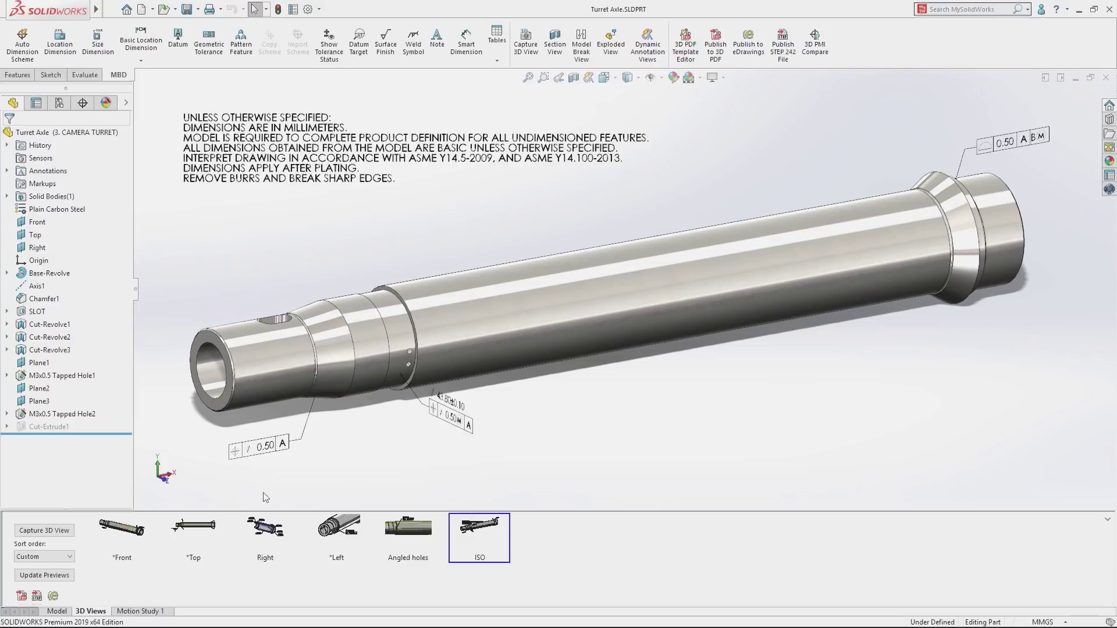
left_click(200, 530)
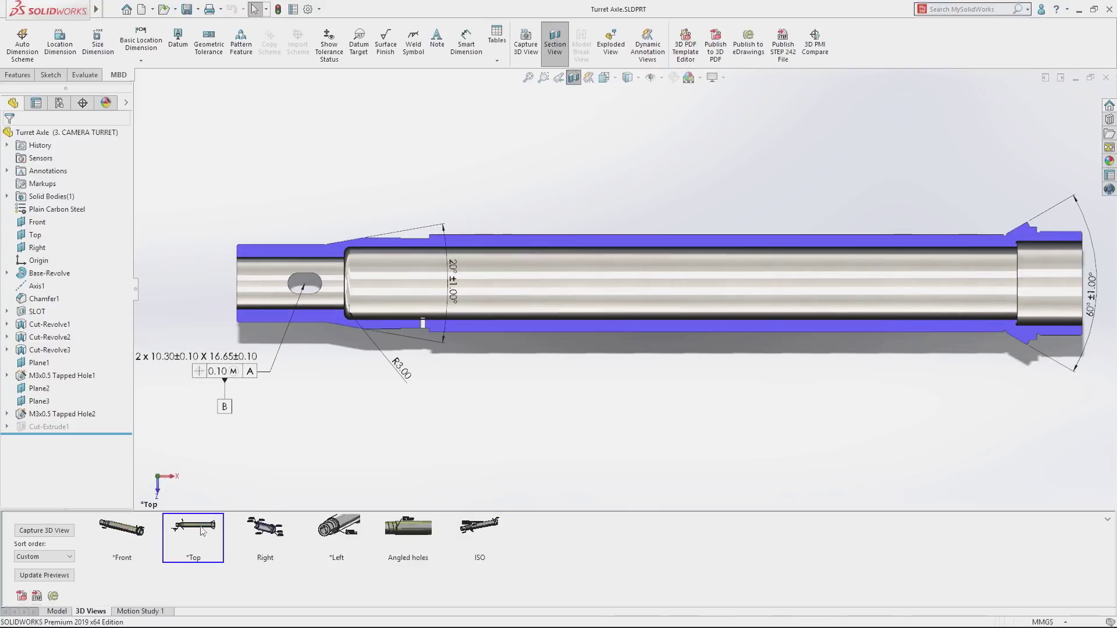
left_click(263, 531)
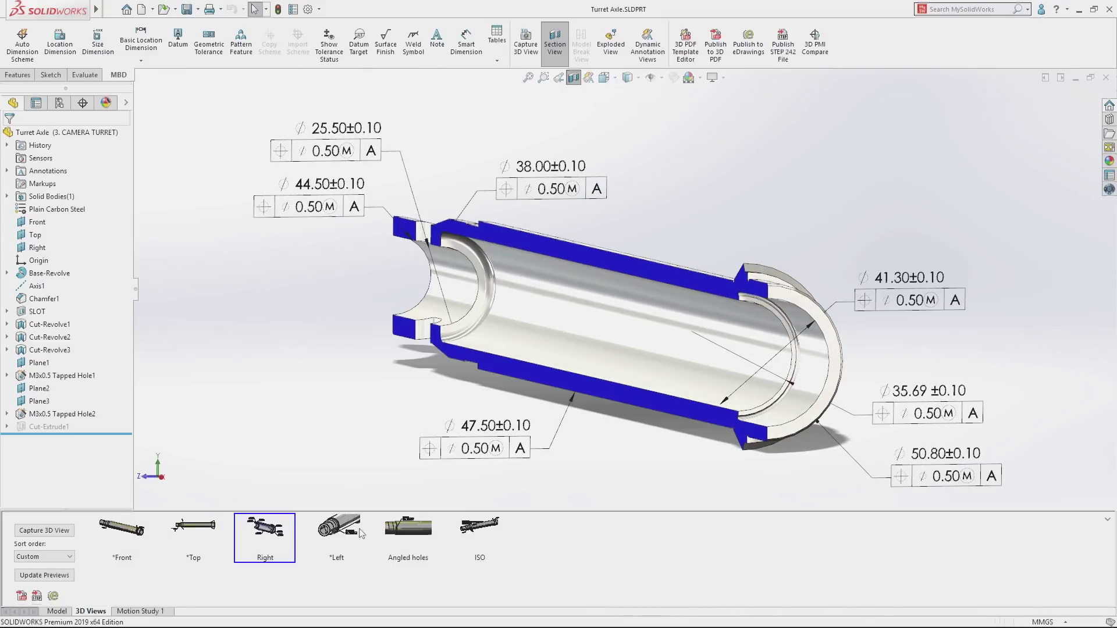
left_click(473, 529)
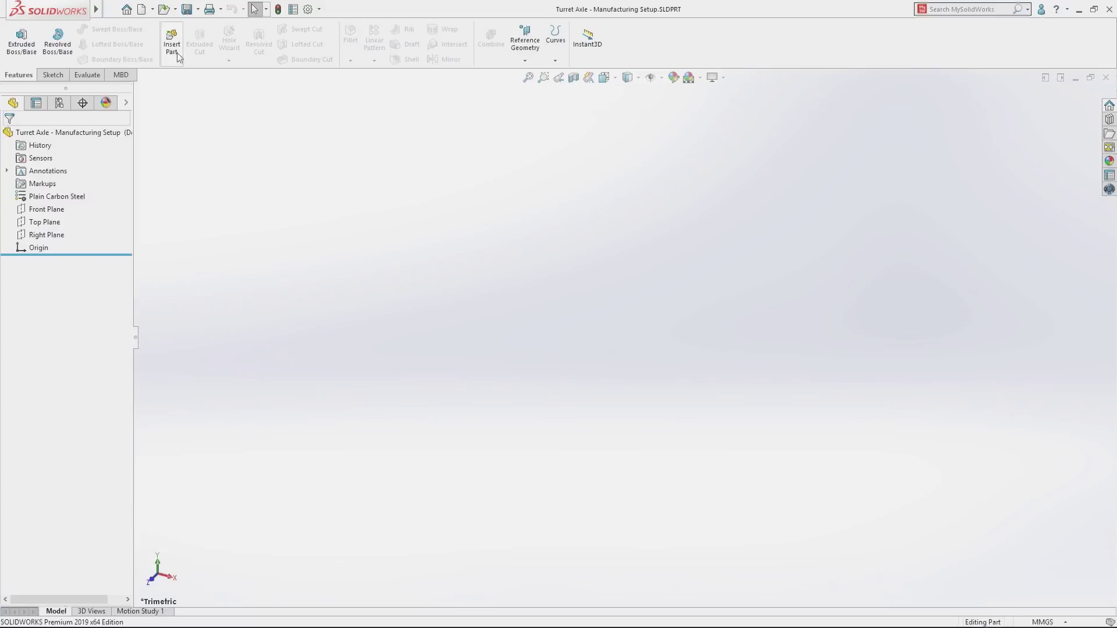
Insert the Turret Axle part using its 3. CAMERA TURRET configuration.
left_click(174, 50)
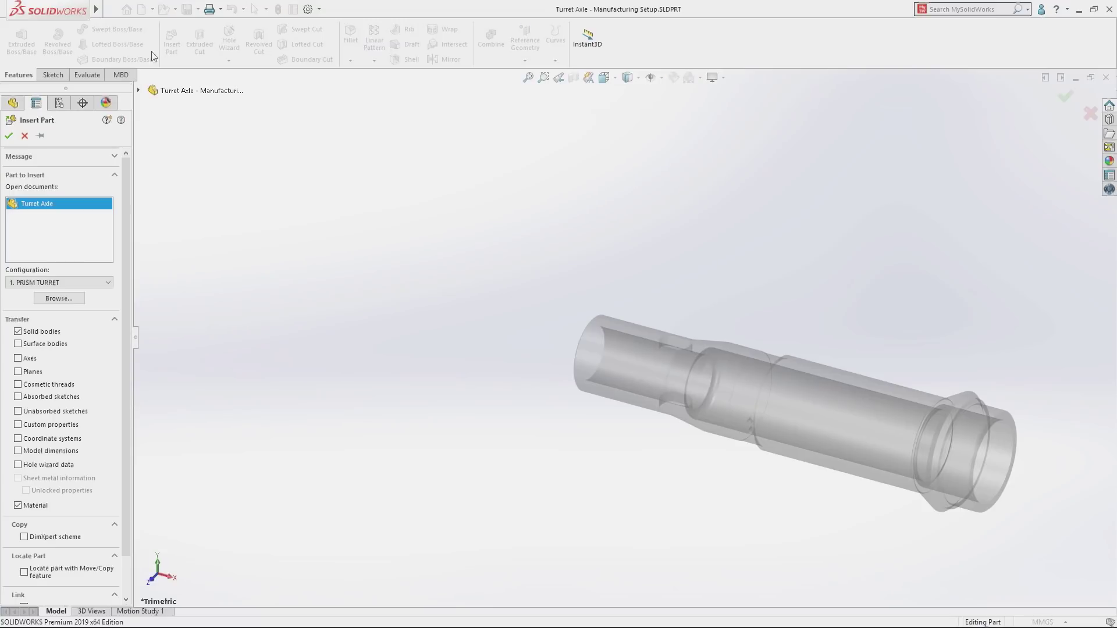
left_click(68, 280)
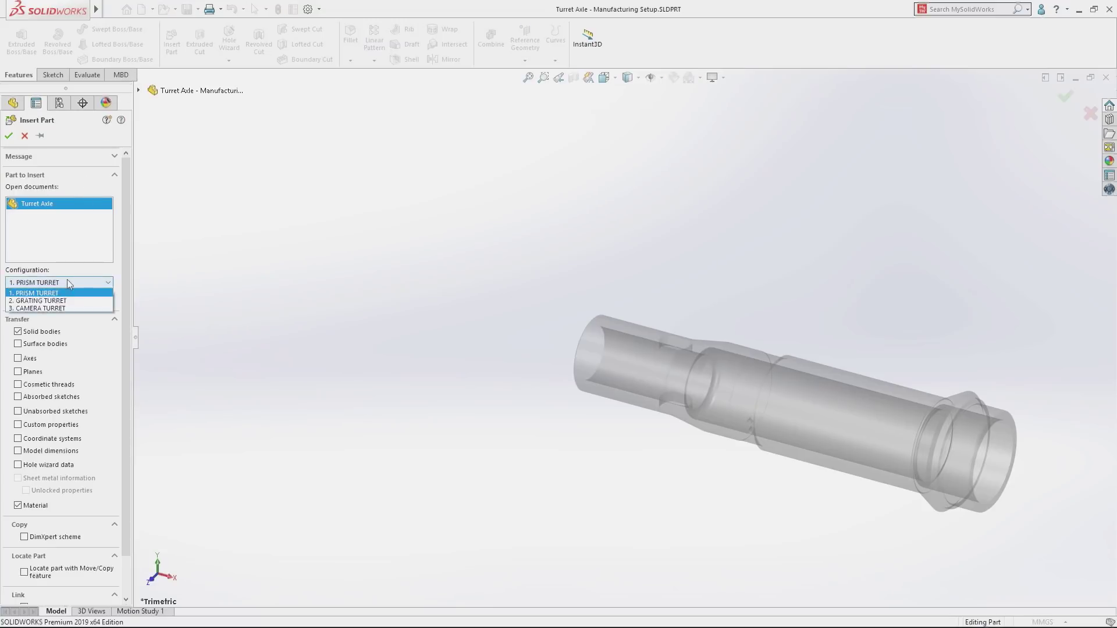
left_click(65, 307)
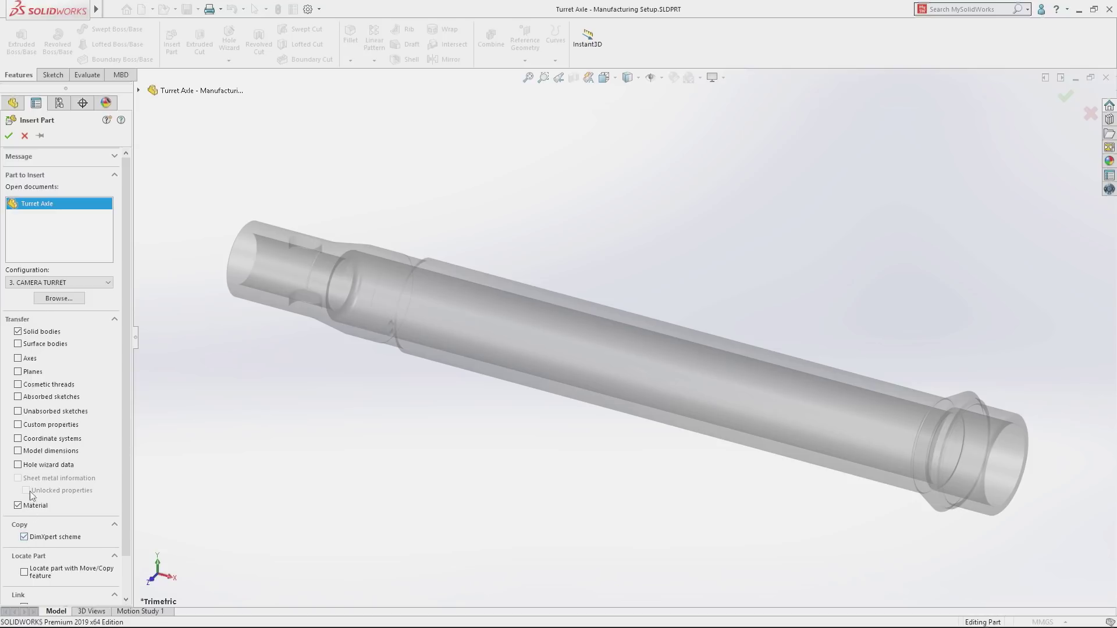
left_click(9, 136)
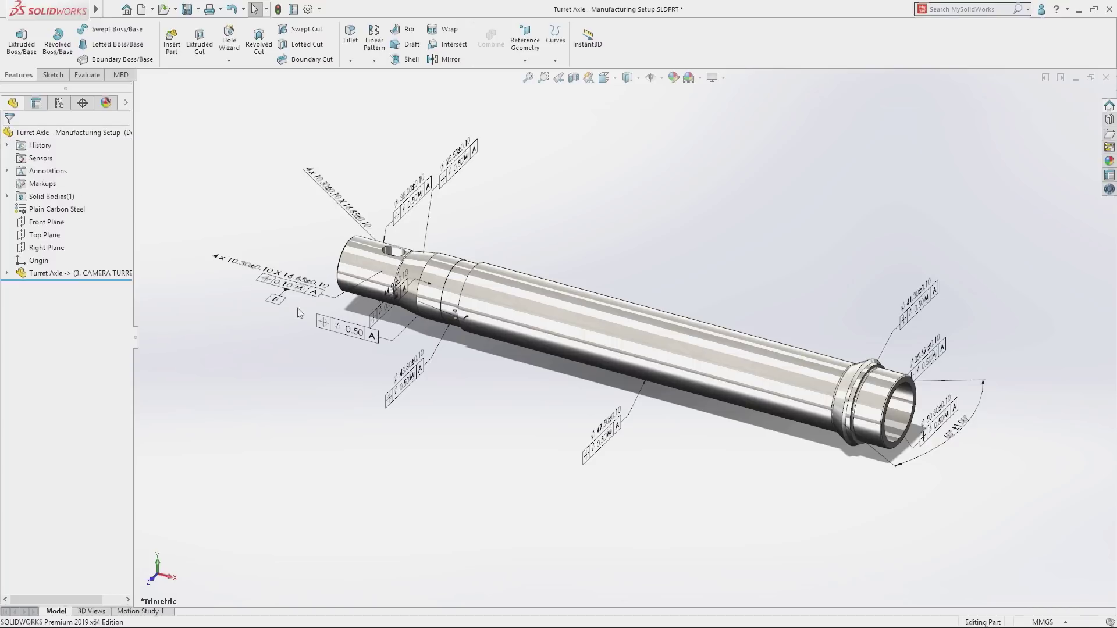
scroll(550, 393, "down", 3)
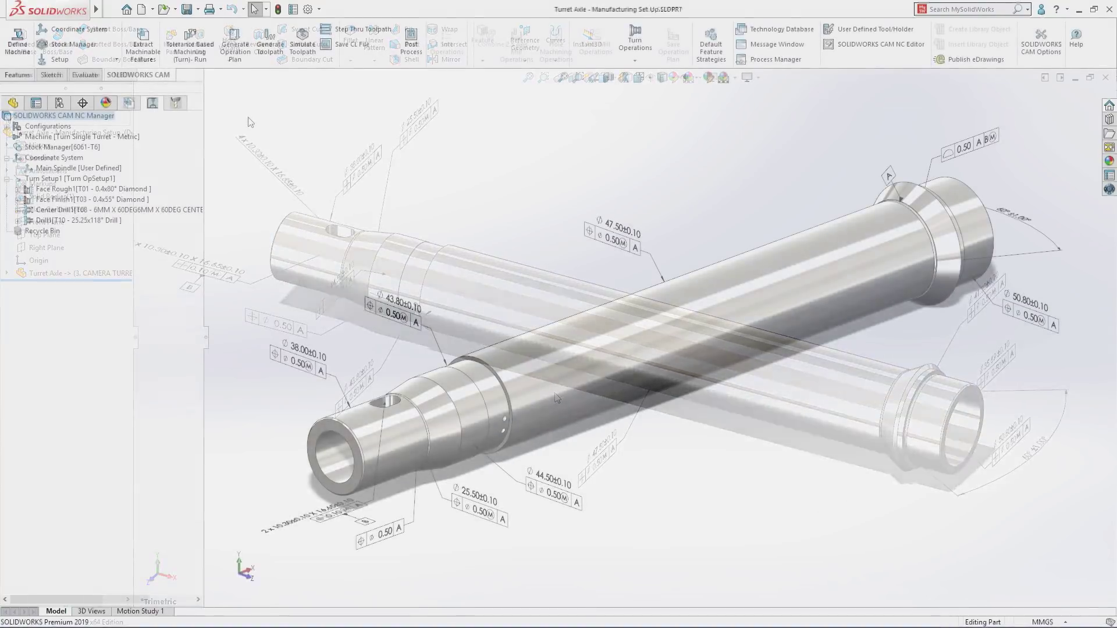
Run Tolerance Based Machining (Turn) after checking the Tolerance Range settings.
left_click(194, 55)
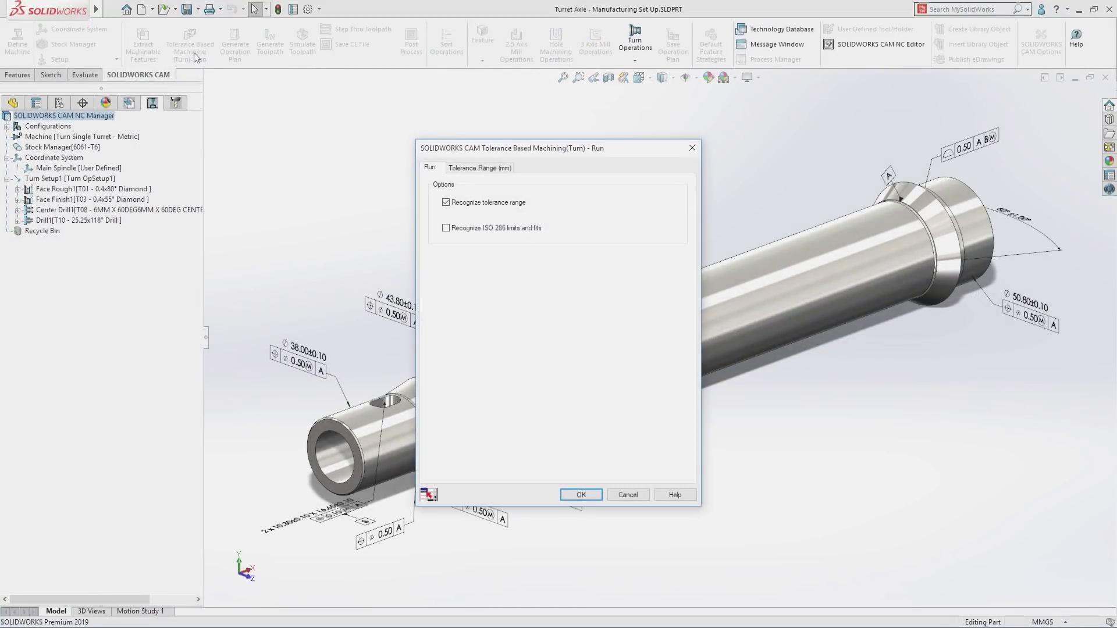
left_click(473, 167)
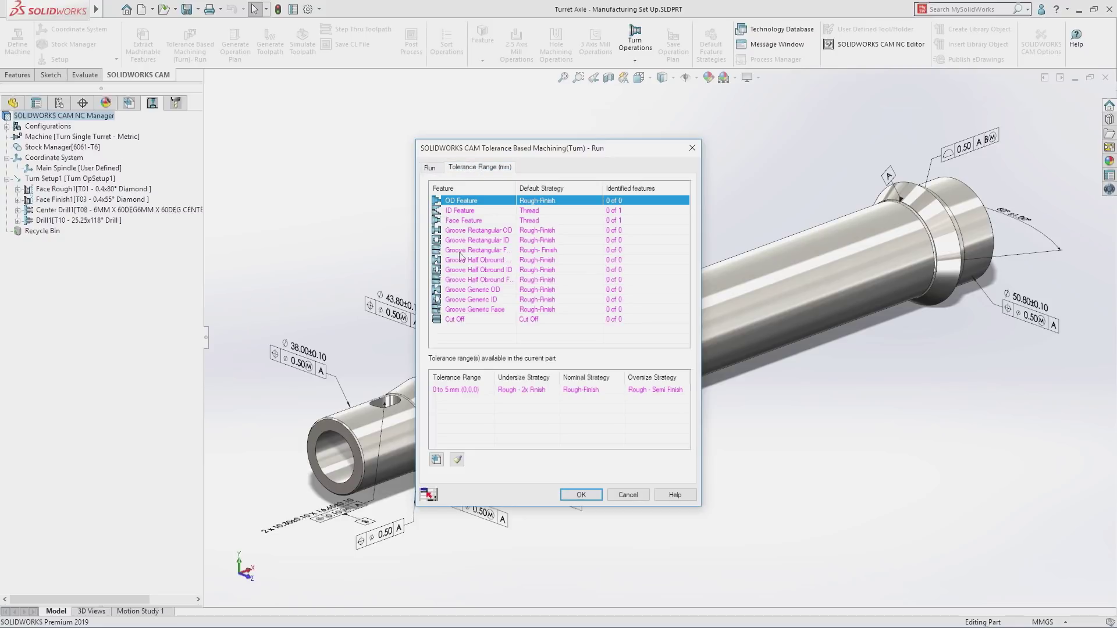
left_click(437, 459)
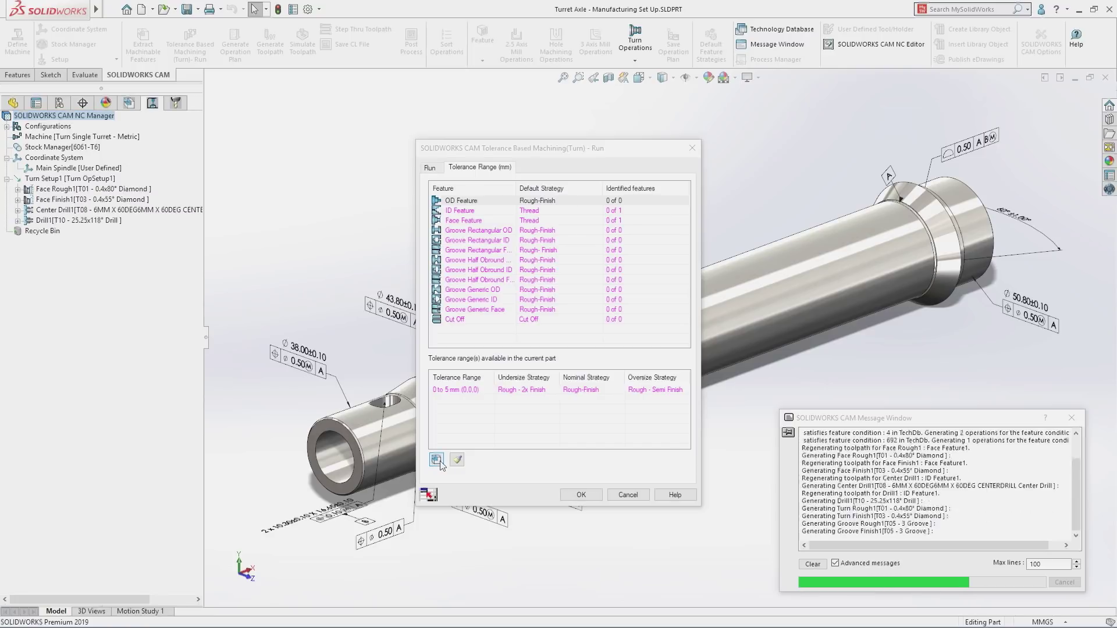
left_click(581, 495)
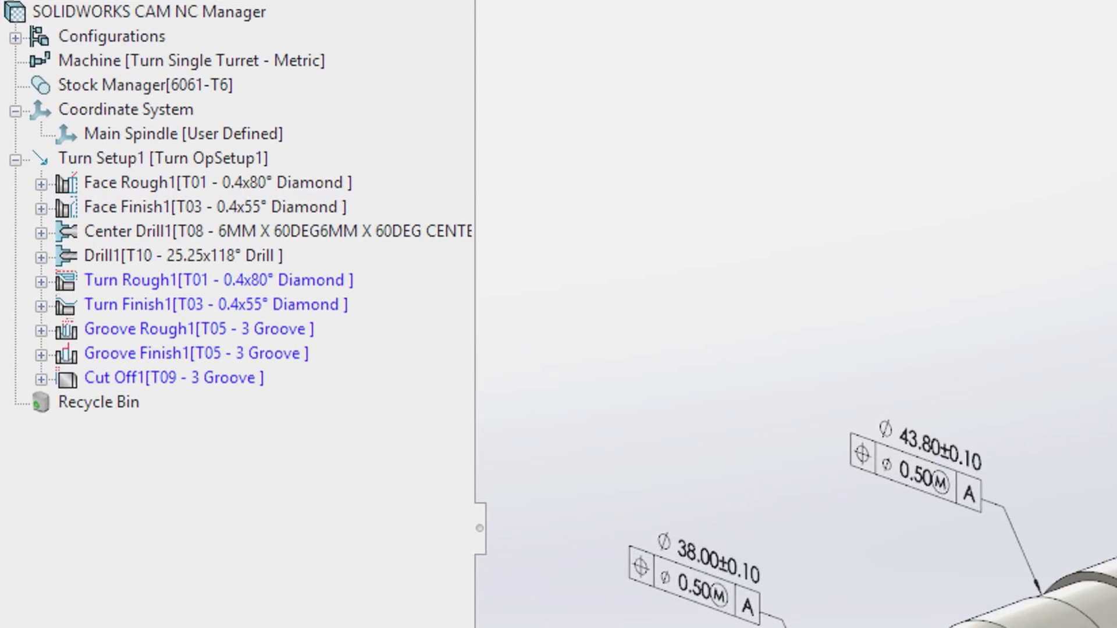
Make the Ø43.80 tolerance bilateral with a +0.05 upper value and accept the toolpath rebuild.
left_click(67, 310)
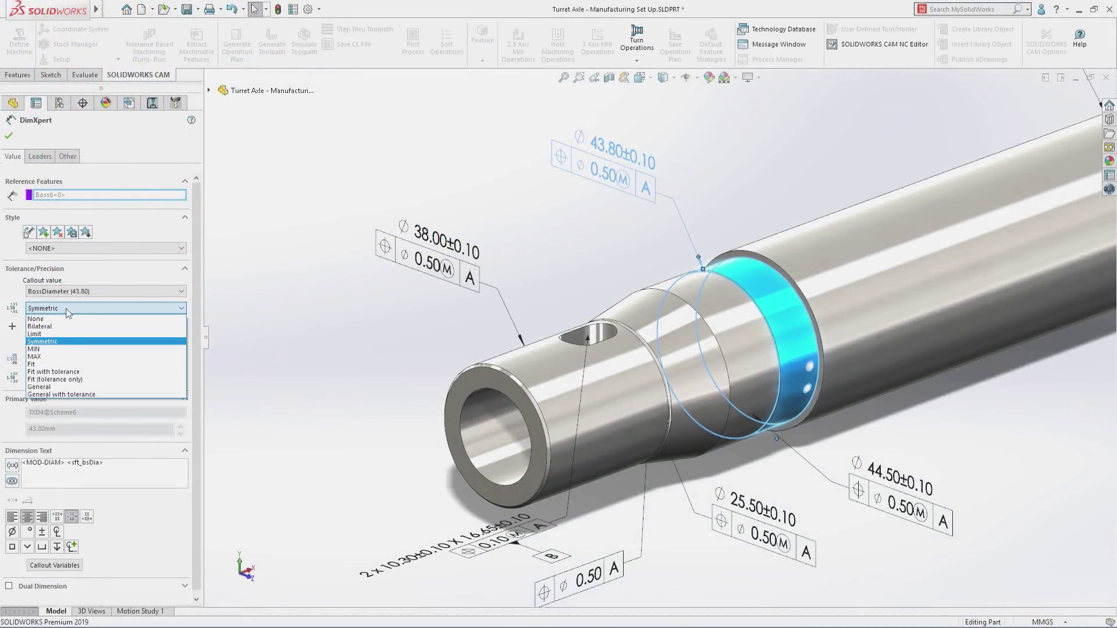
left_click(58, 327)
double_click(56, 327)
type("0.0")
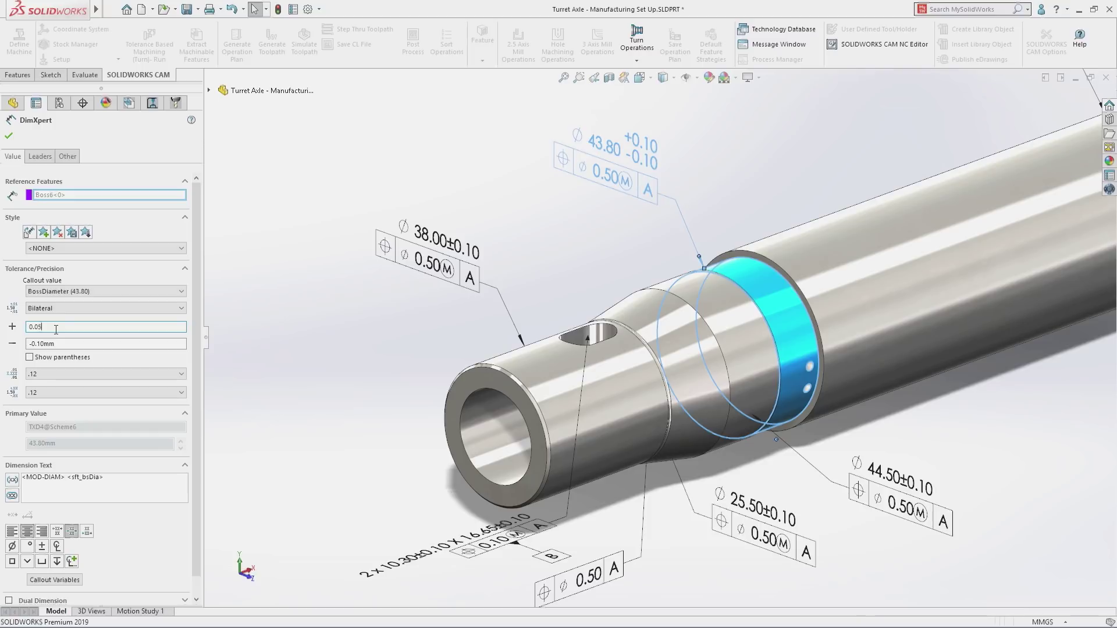
type("5")
key("Return")
key("Return")
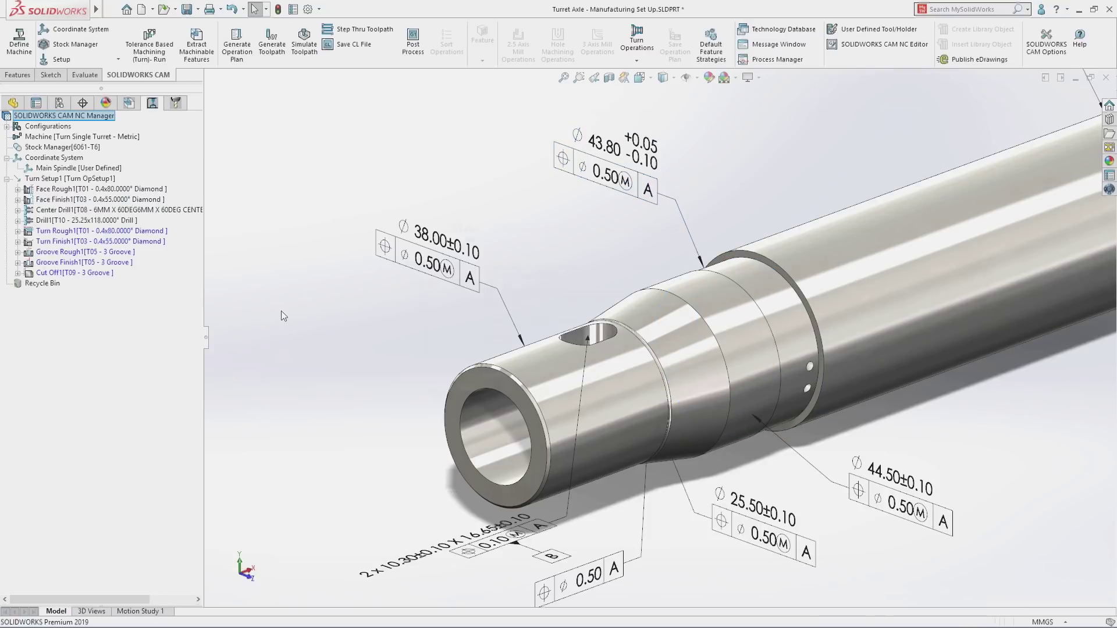
left_click(509, 361)
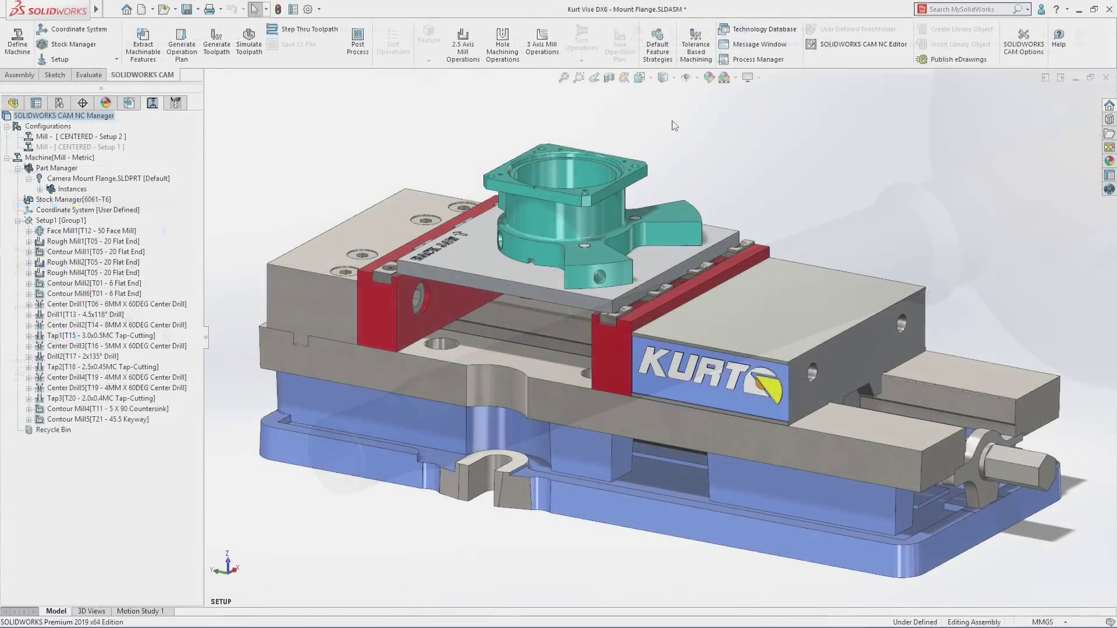
Switch to the STOCK view, activate the Setup 1 configuration, and open Contour Mill1's parameters.
left_click(651, 81)
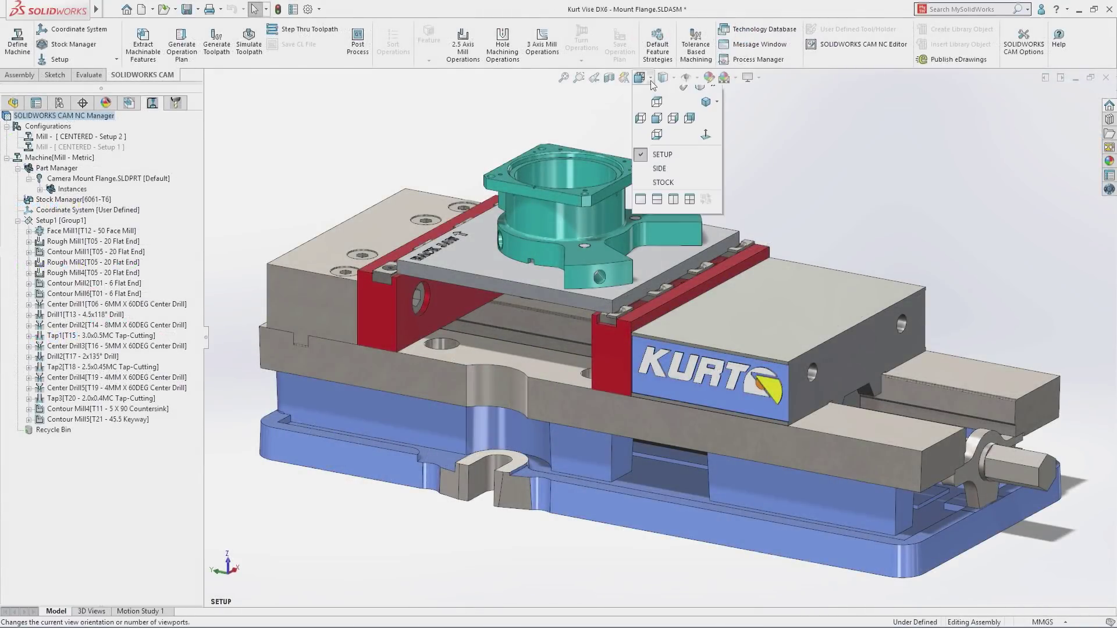
left_click(662, 182)
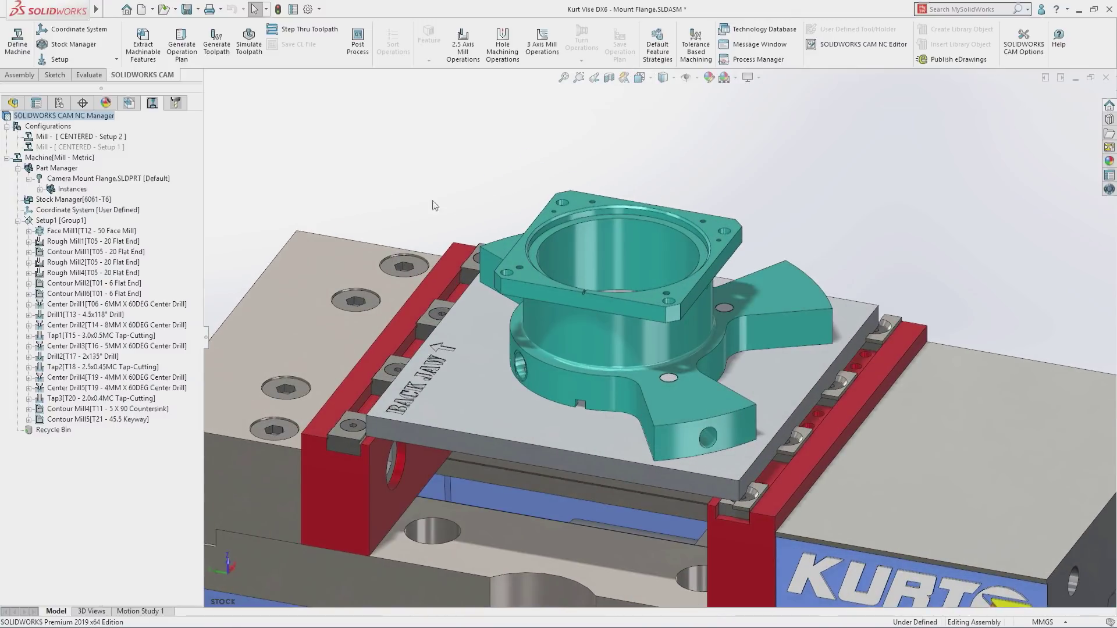
mouse_move(125, 257)
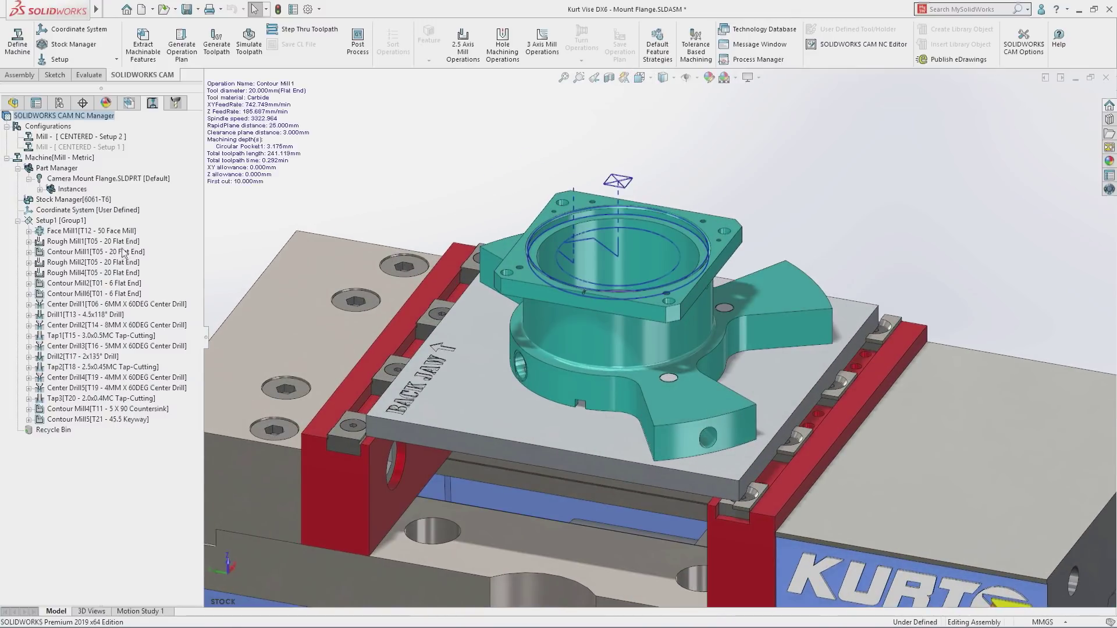
mouse_move(123, 235)
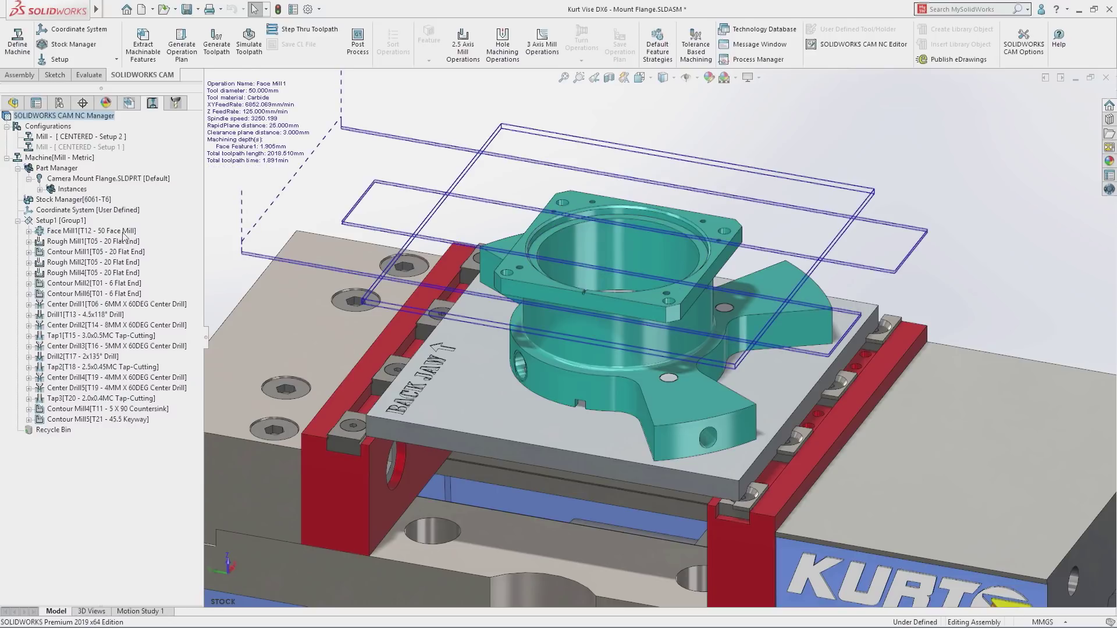
double_click(109, 147)
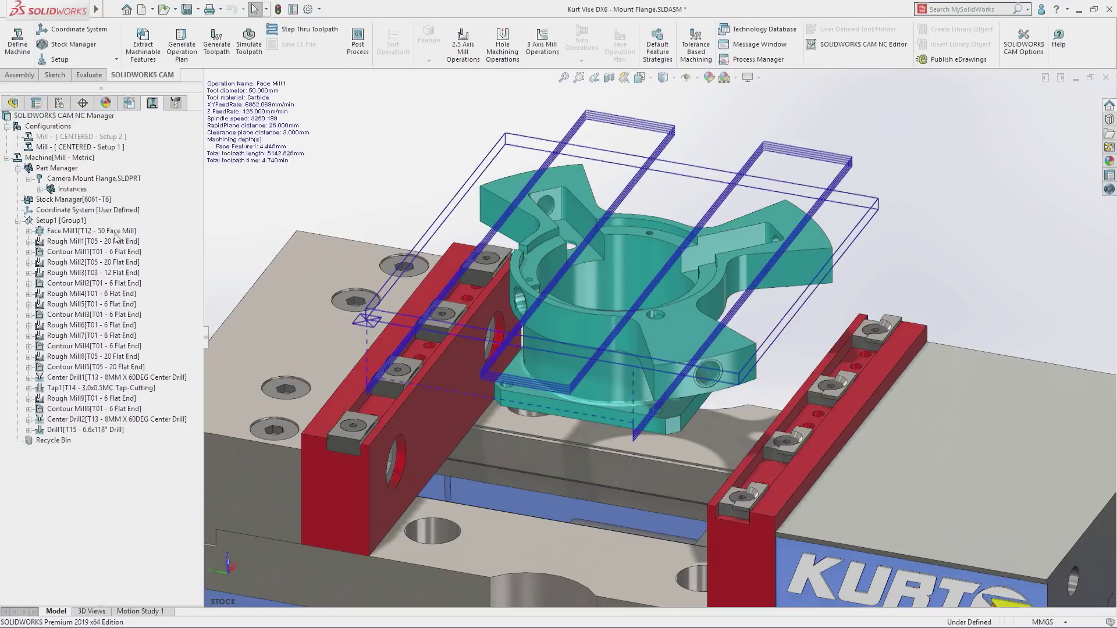
double_click(115, 254)
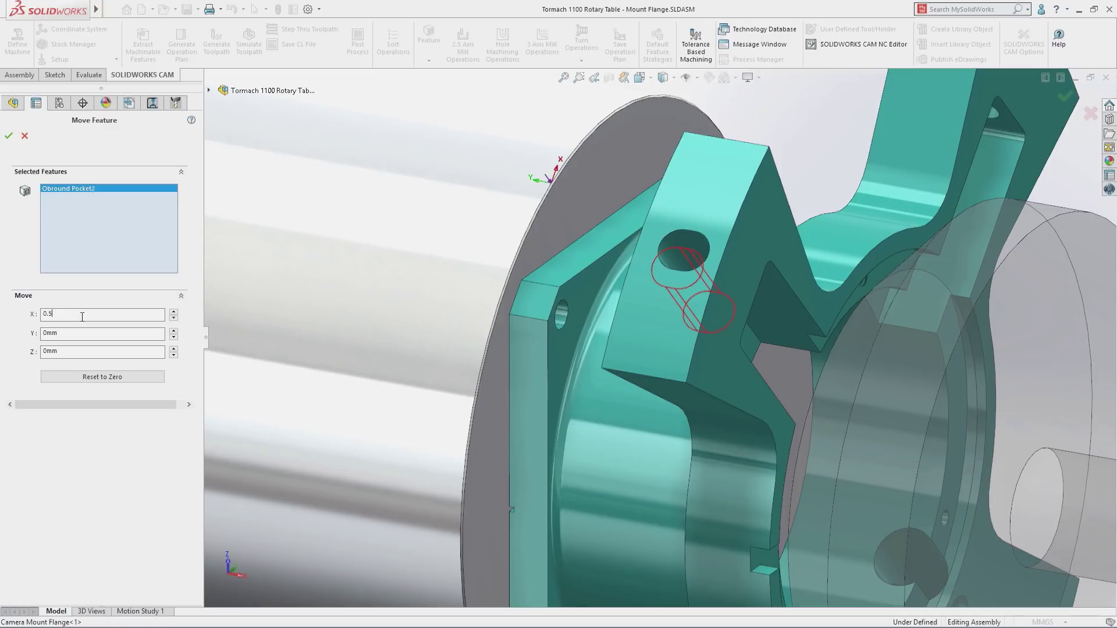
Move Obround Pocket2 0.5mm along X, regenerate its toolpath, and pick a saved view orientation.
key("Return")
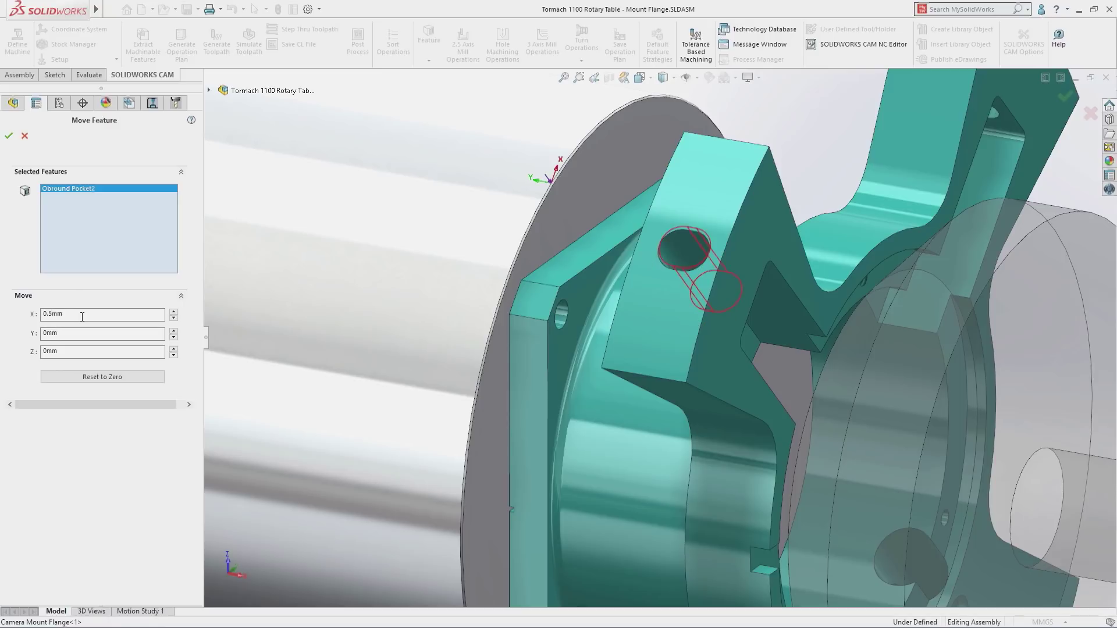
left_click(14, 139)
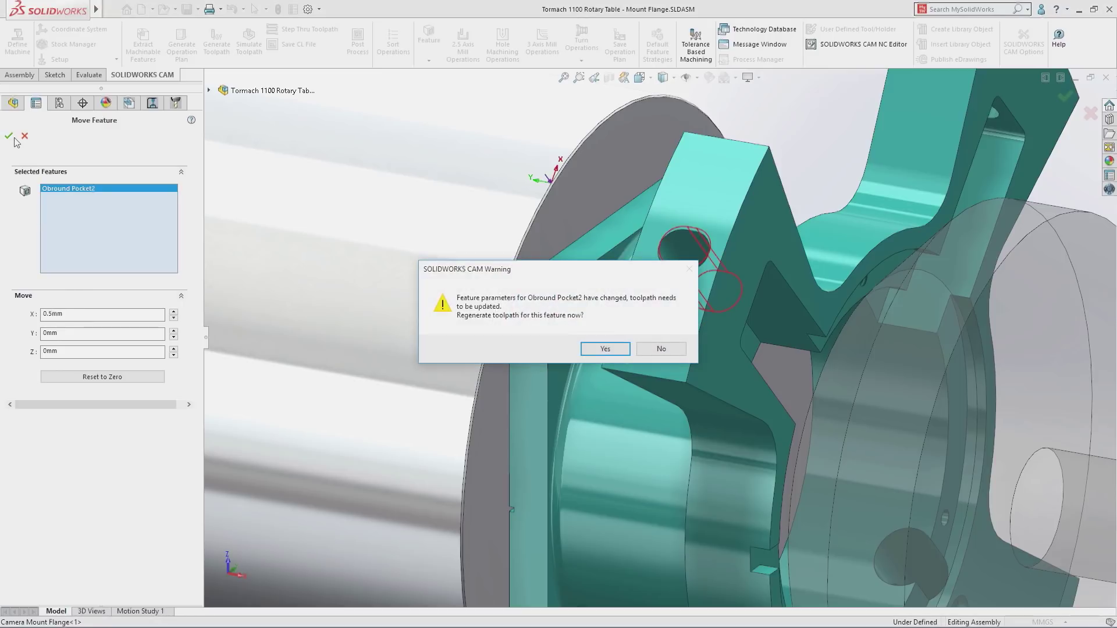
left_click(601, 349)
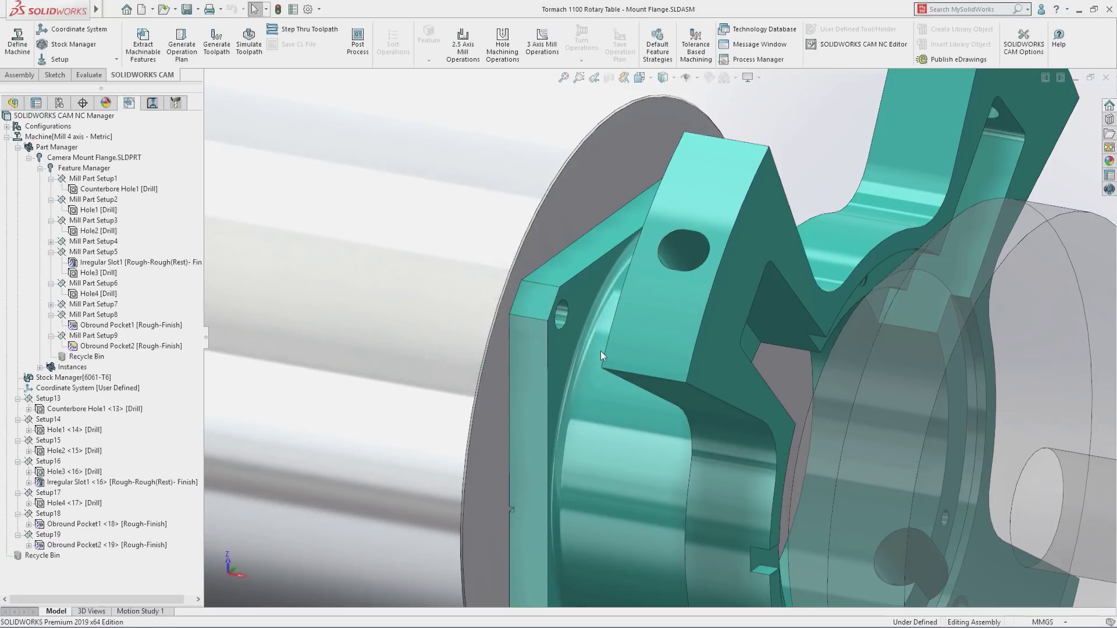
left_click(648, 78)
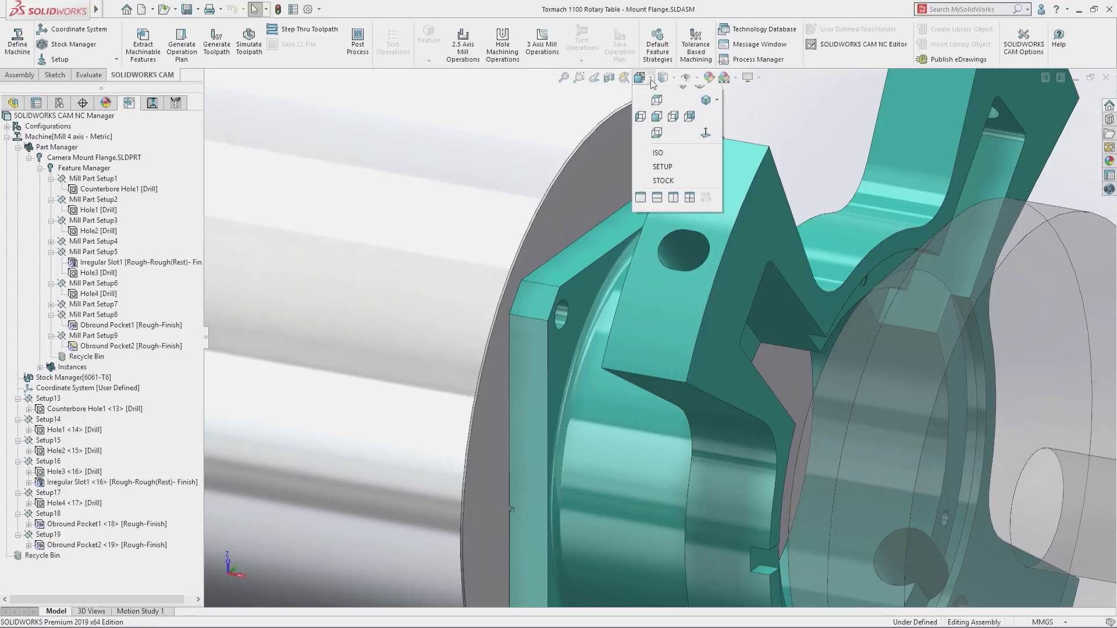
left_click(668, 193)
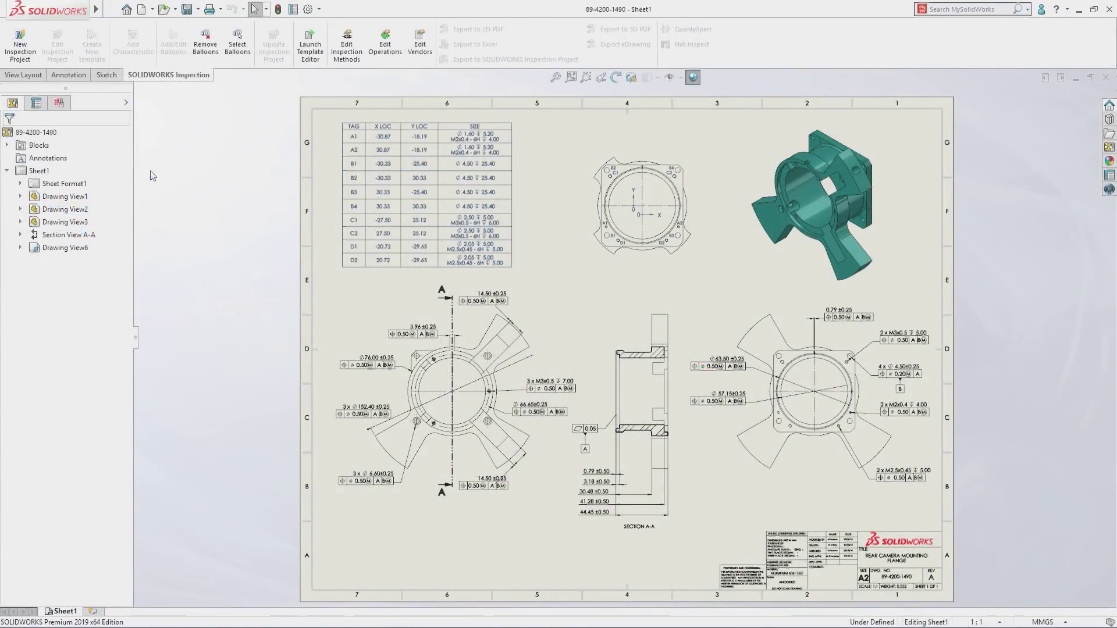
Create an inspection project with the default template, vendor SOLIDWORKS, and hole tables included.
left_click(21, 52)
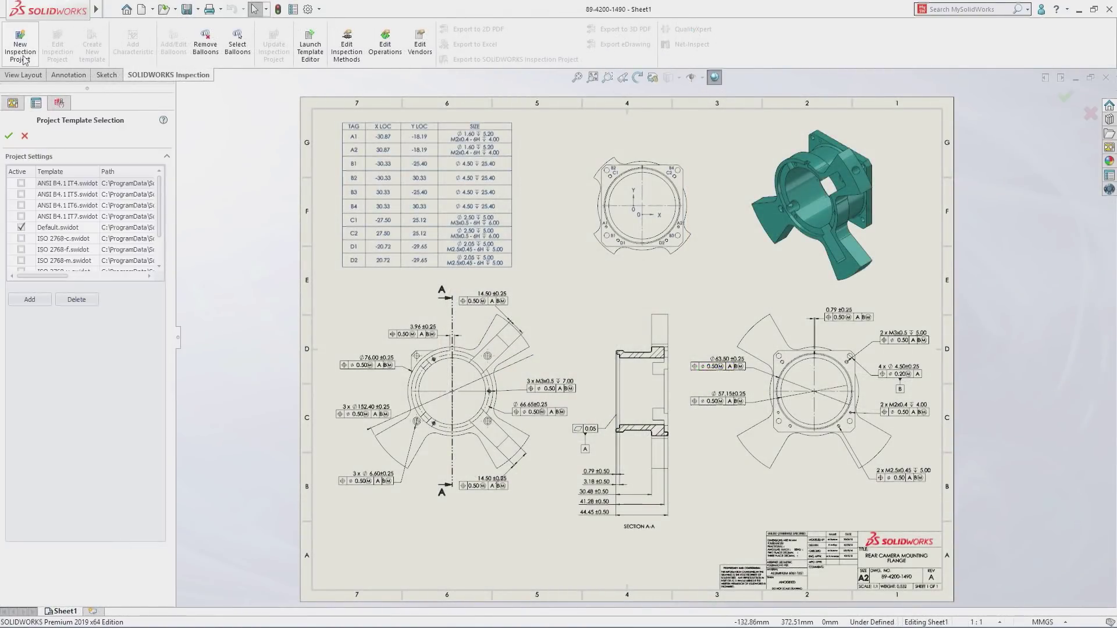
left_click(8, 136)
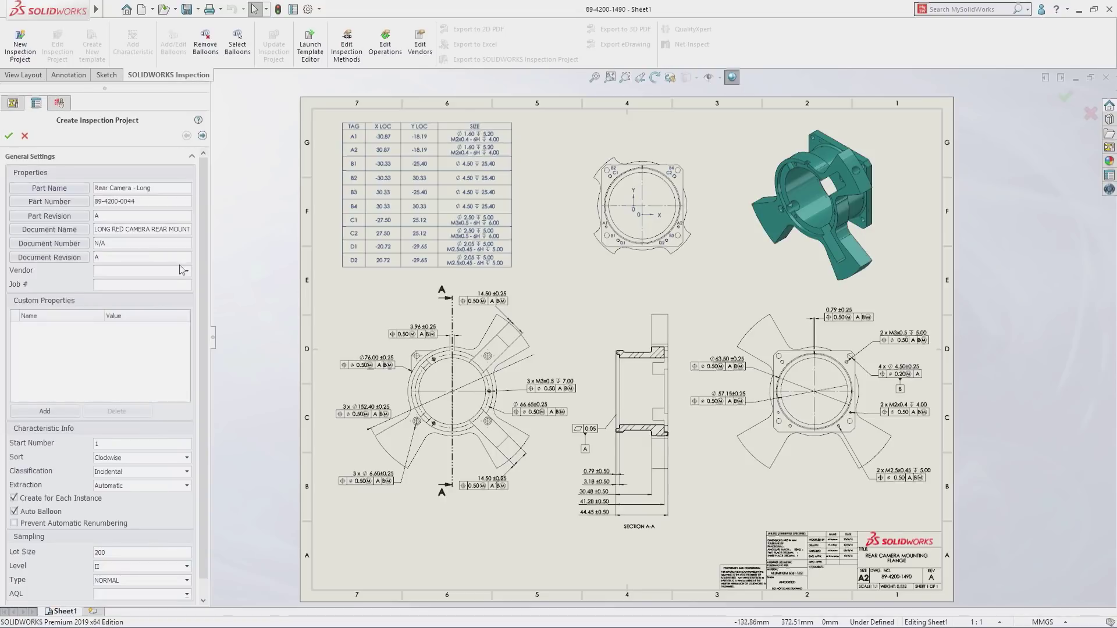
left_click(183, 270)
left_click(174, 333)
left_click(121, 285)
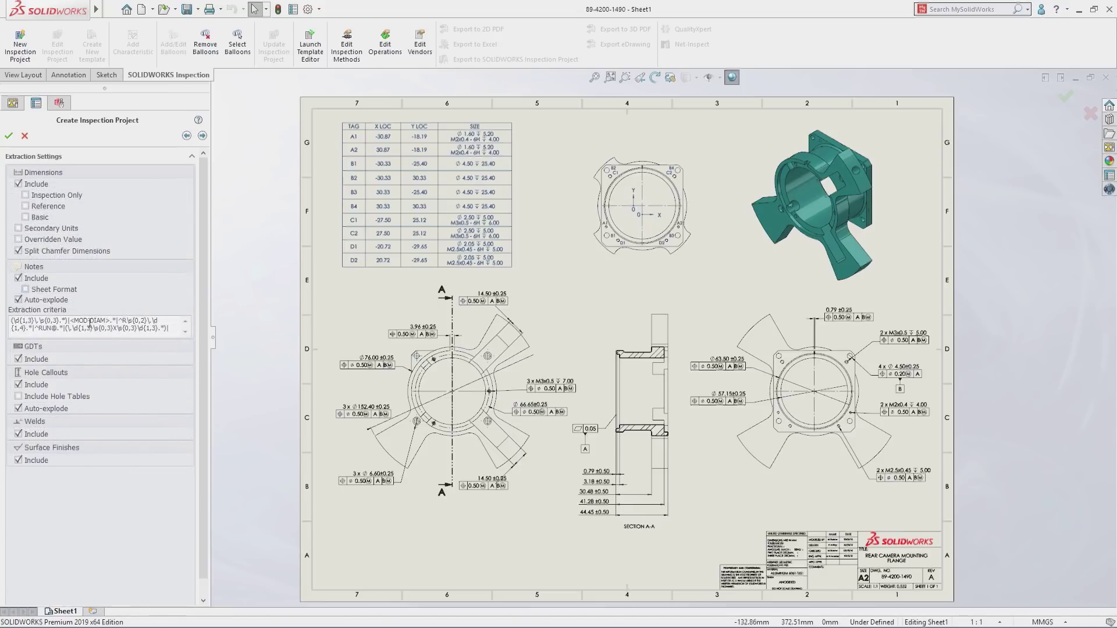
left_click(19, 397)
left_click(9, 135)
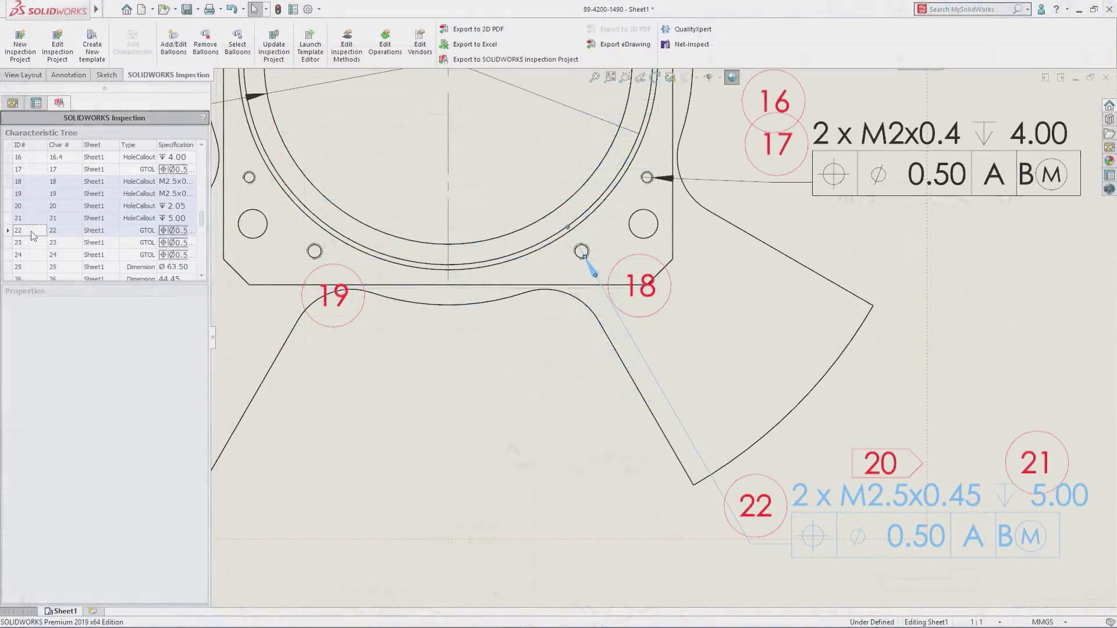
Group characteristics 18–22 under one balloon number so they become 18.1–18.5.
right_click(32, 233)
mouse_move(65, 241)
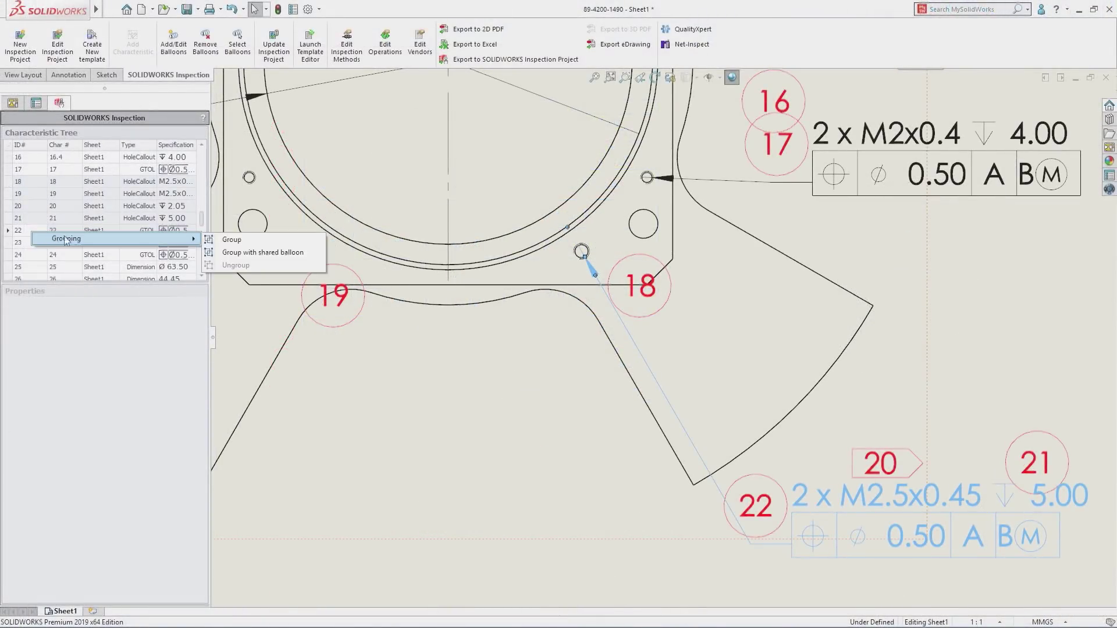
left_click(222, 241)
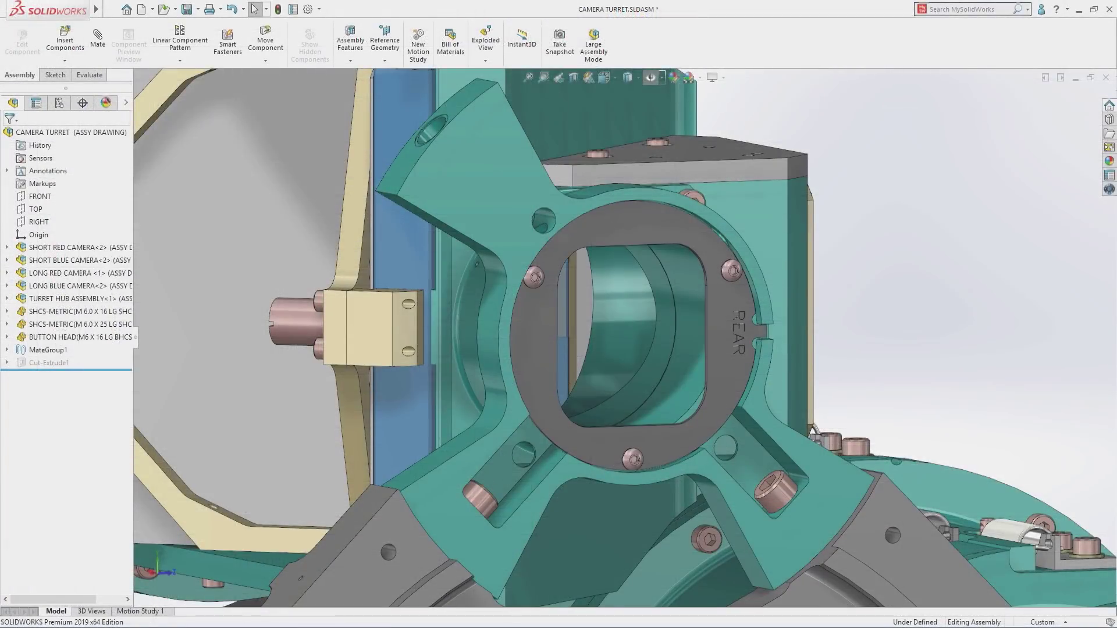
Zoom to fit the CAMERA TURRET assembly and orbit it to face the camera housings.
key("f")
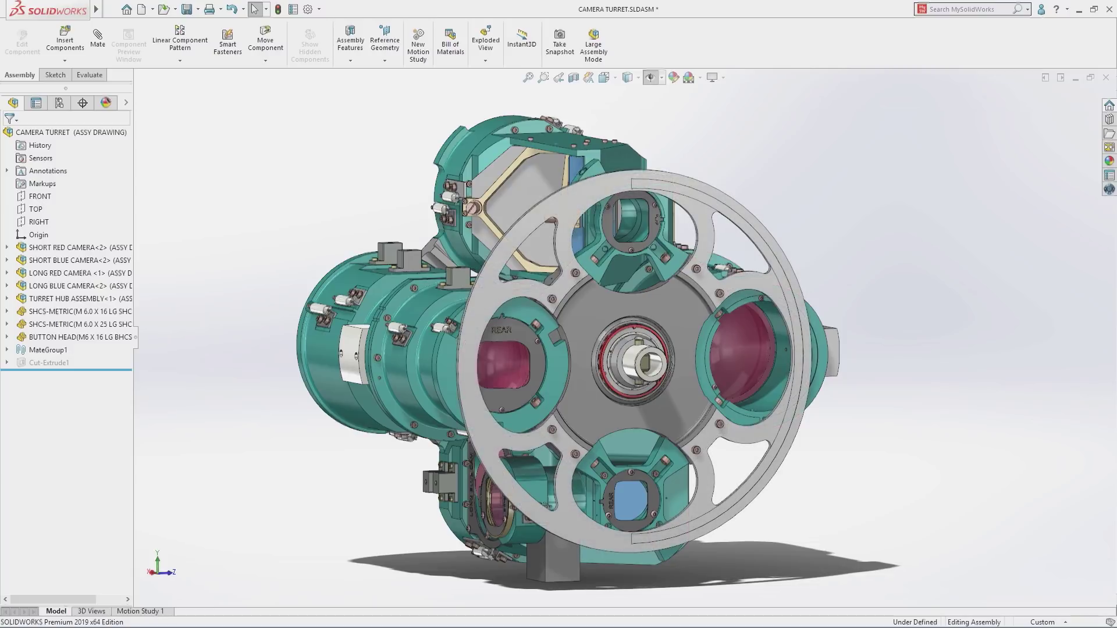
middle_click_drag(567, 591, 751, 591)
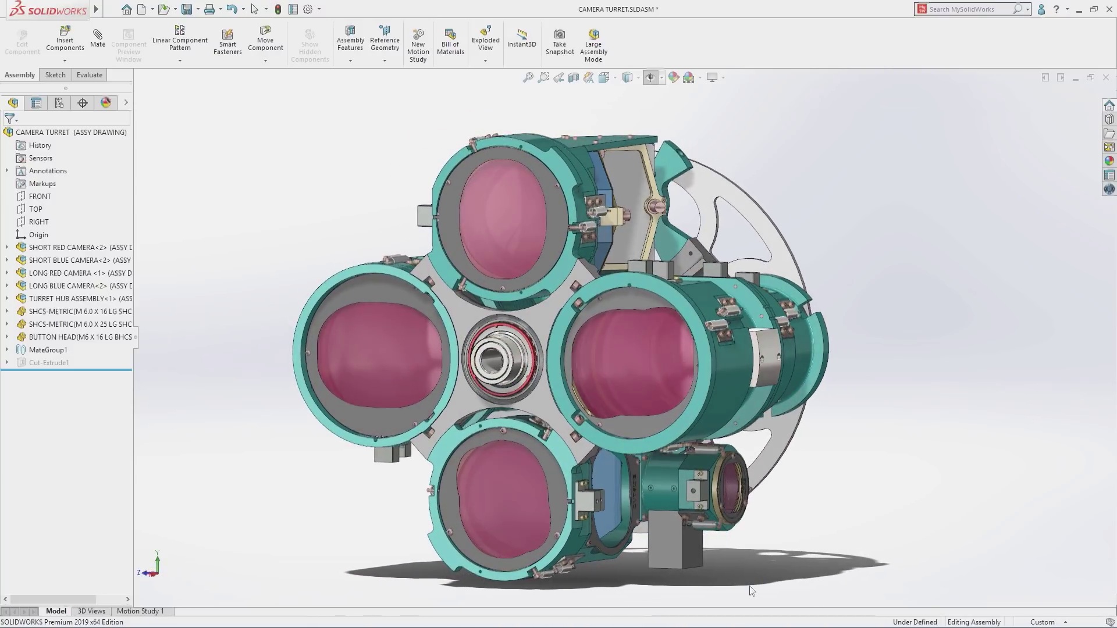